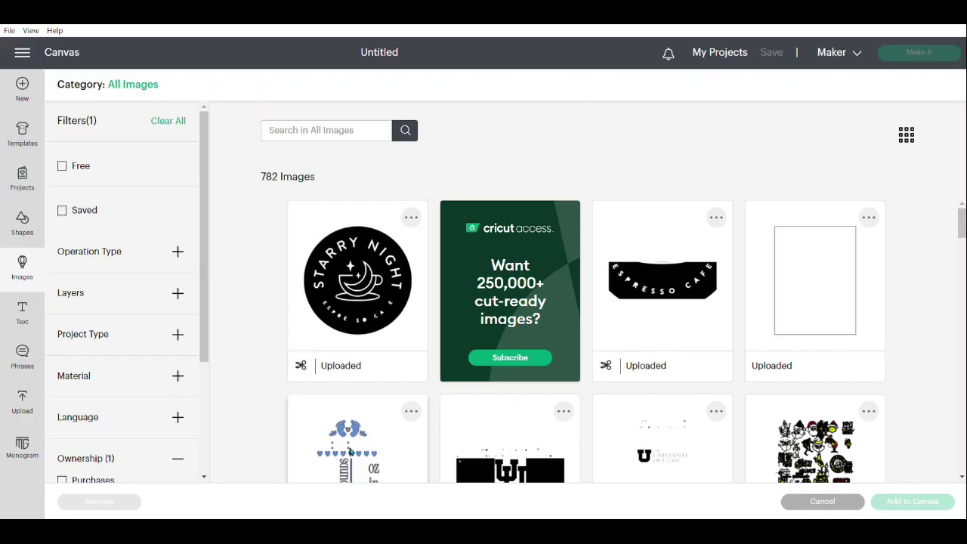
Select the uploaded blue baby-feet birth-stat image in the image library.
{"action": "left_click", "coordinate": [352, 452]}
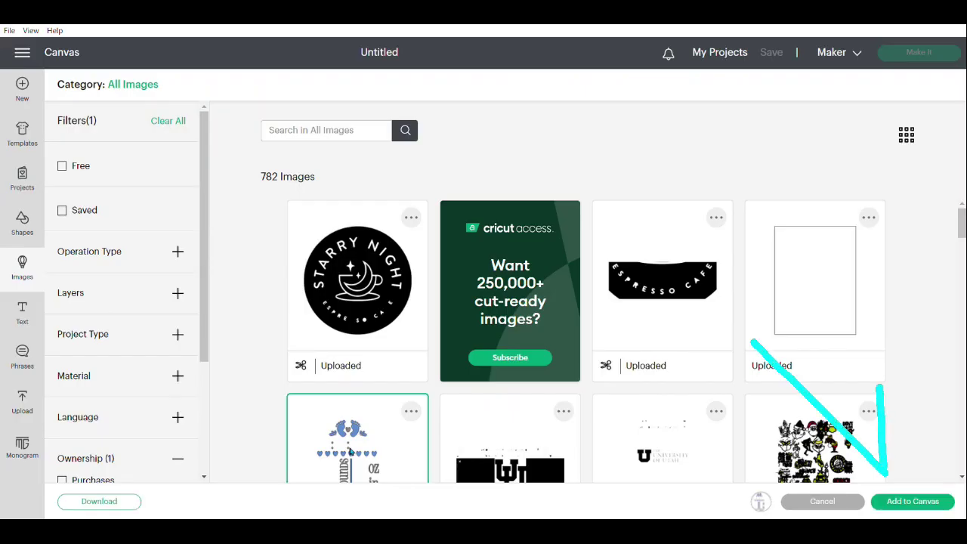
Add the selected baby-feet birth-stat design to the project canvas.
{"action": "left_click", "coordinate": [903, 503]}
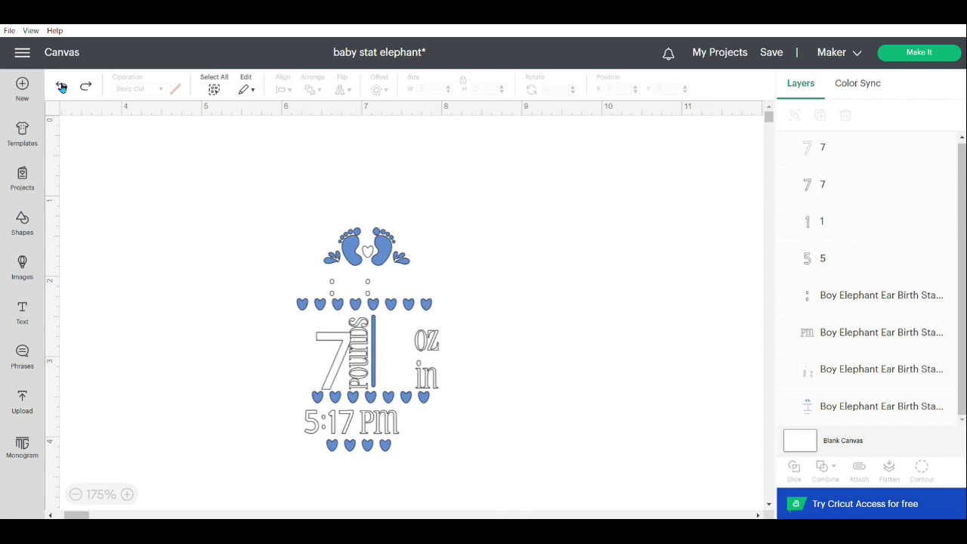
Duplicate the 5 from the 5:17 PM stat with copy and paste.
{"action": "left_click", "coordinate": [87, 88]}
{"action": "left_click", "coordinate": [87, 88]}
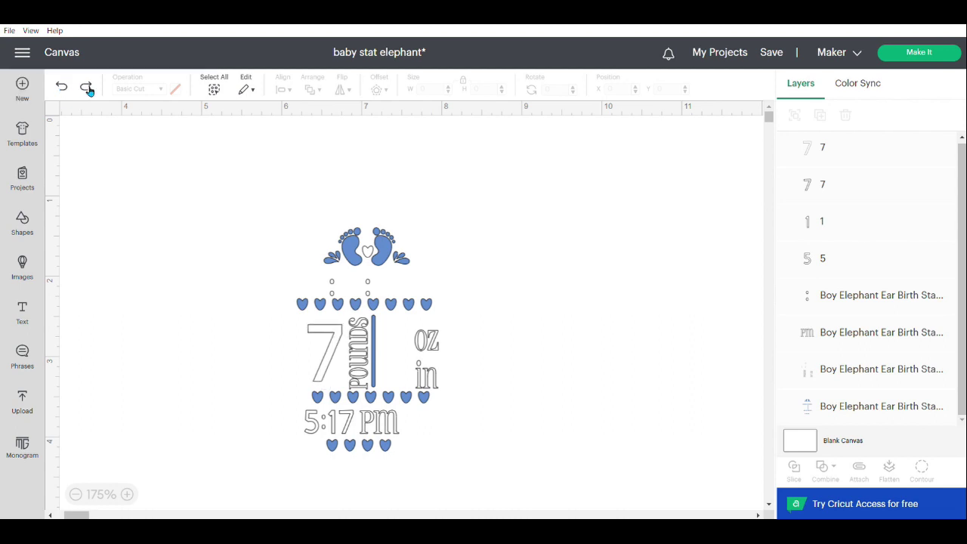
{"action": "left_click", "coordinate": [316, 426]}
{"action": "left_click", "coordinate": [420, 462]}
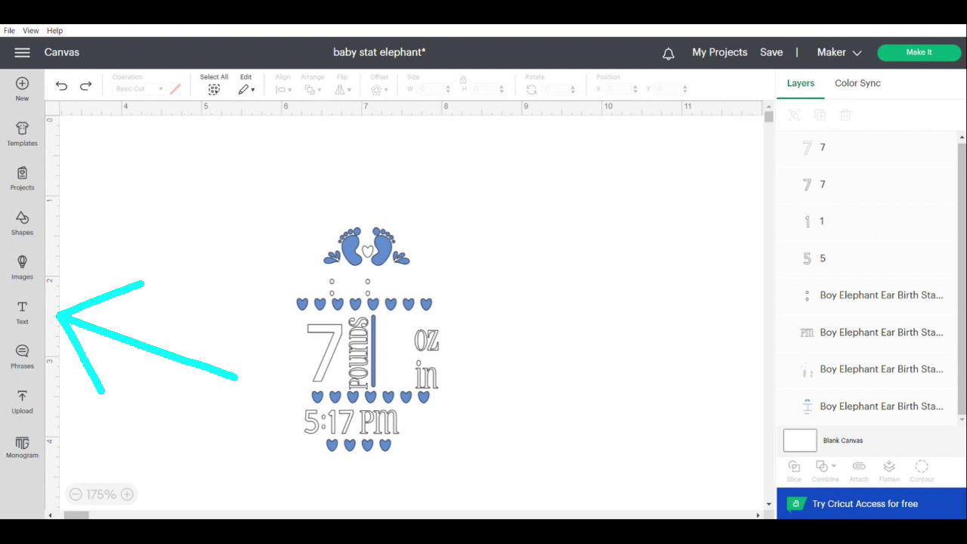
{"action": "left_click", "coordinate": [313, 421]}
{"action": "key", "text": "ctrl+c"}
{"action": "key", "text": "ctrl+v"}
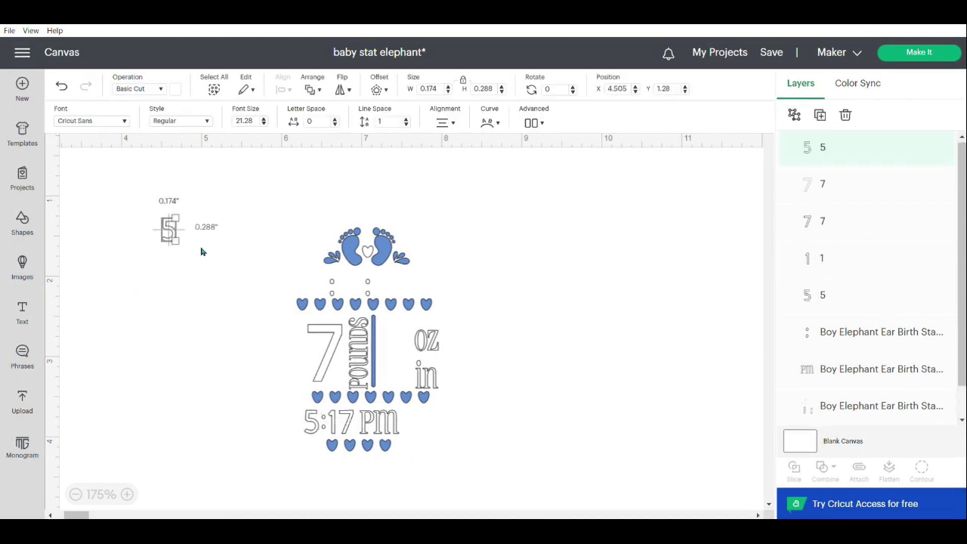
Change the copy to 15, place it beside the 7 before oz, and add a new text box.
{"action": "double_click", "coordinate": [178, 242]}
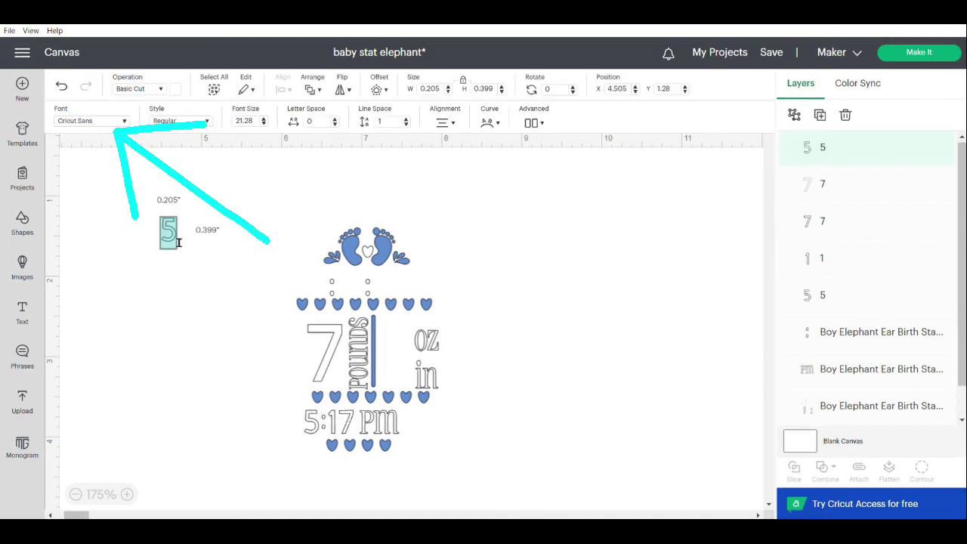
{"action": "type", "text": "15"}
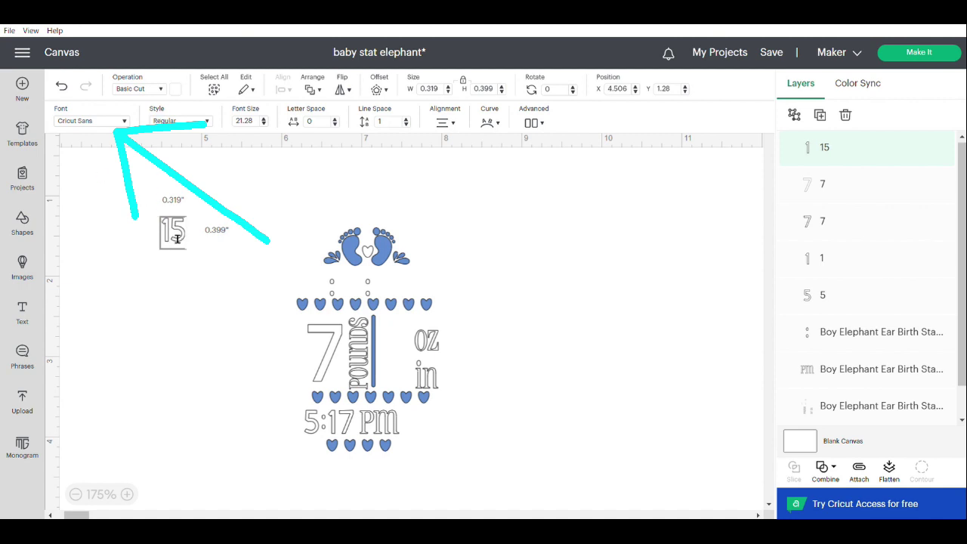
{"action": "left_click", "coordinate": [181, 309]}
{"action": "left_click_drag", "start_coordinate": [175, 240], "coordinate": [399, 351]}
{"action": "left_click", "coordinate": [654, 330]}
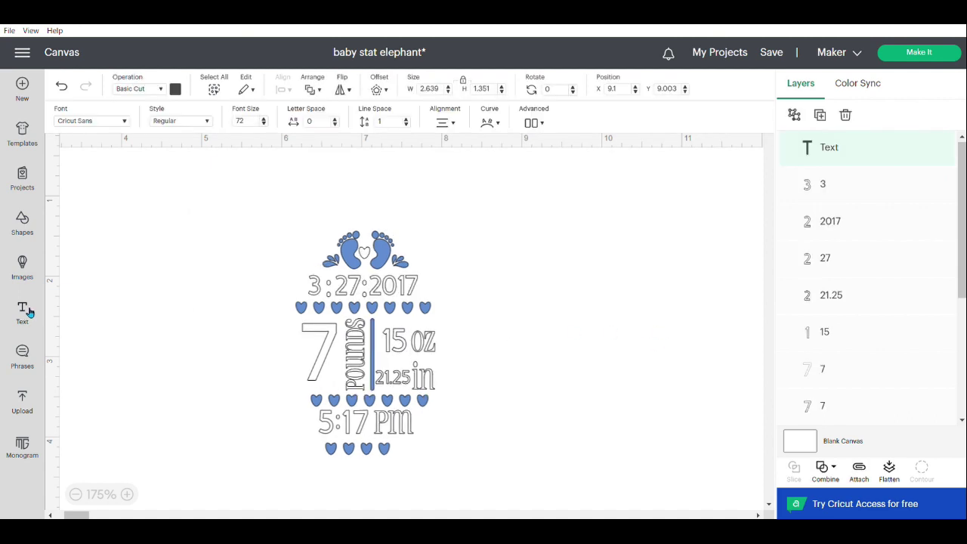
{"action": "left_click", "coordinate": [23, 311]}
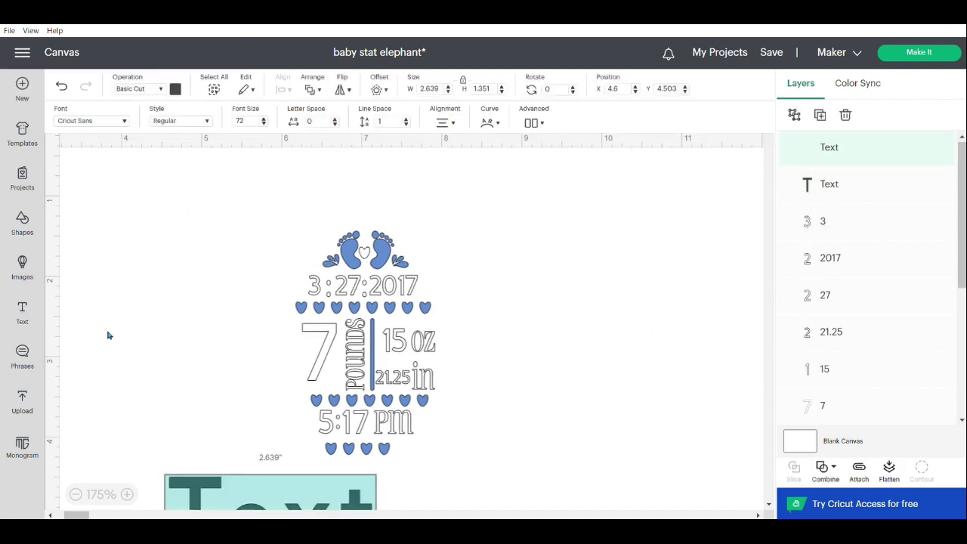
Turn the new text box into a pink letter O in High Tower Text font.
{"action": "right_click", "coordinate": [251, 487]}
{"action": "key", "text": "Escape"}
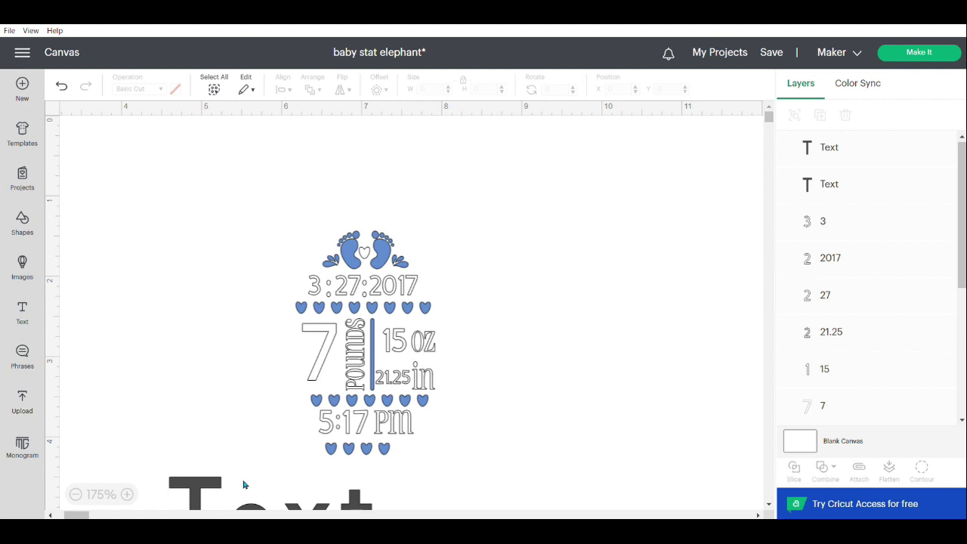
{"action": "left_click_drag", "start_coordinate": [227, 491], "coordinate": [145, 279]}
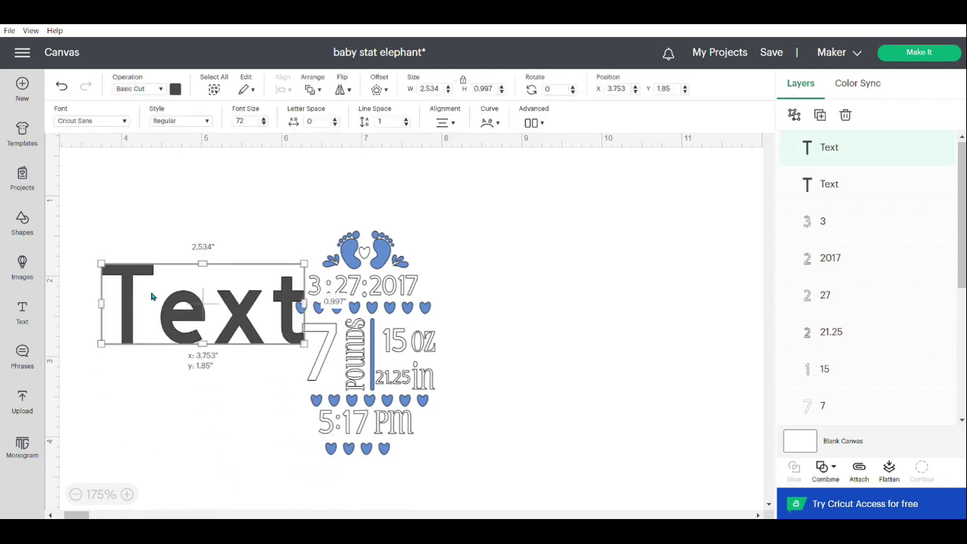
{"action": "double_click", "coordinate": [172, 298]}
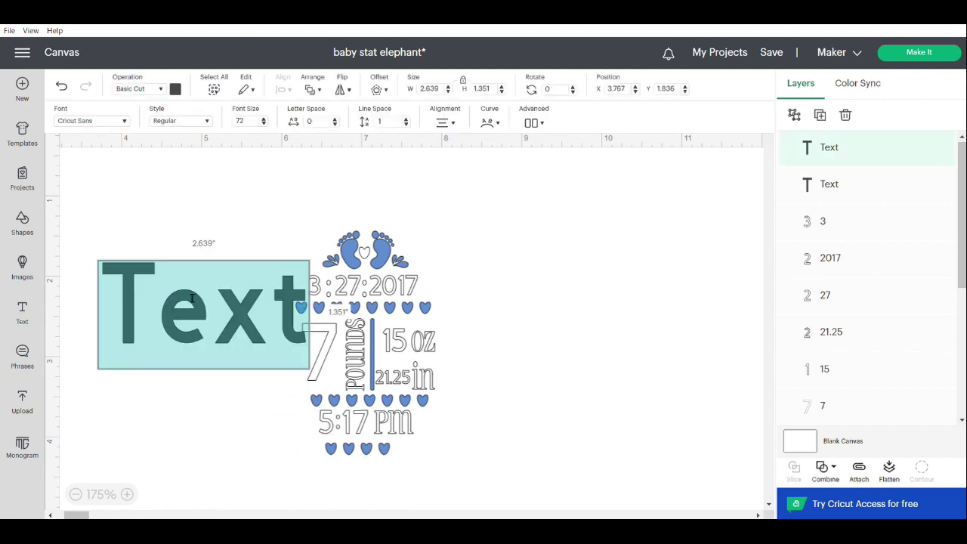
{"action": "key", "text": "BackSpace"}
{"action": "type", "text": "O"}
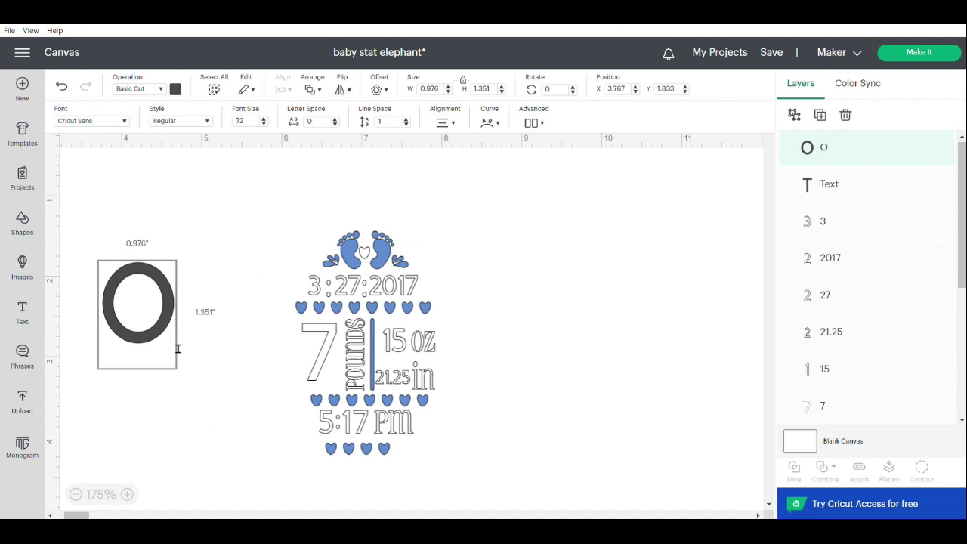
{"action": "left_click", "coordinate": [128, 167]}
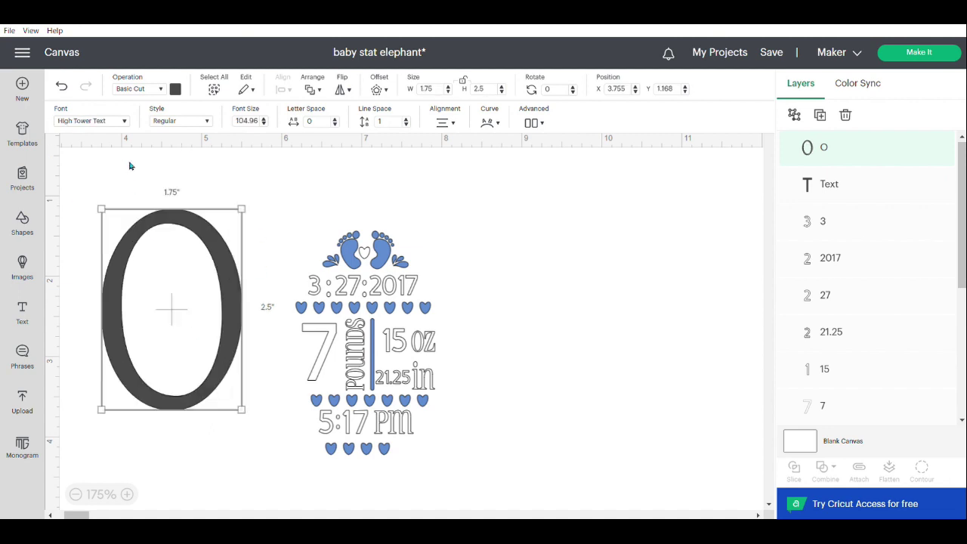
{"action": "left_click", "coordinate": [177, 89]}
{"action": "left_click", "coordinate": [188, 163]}
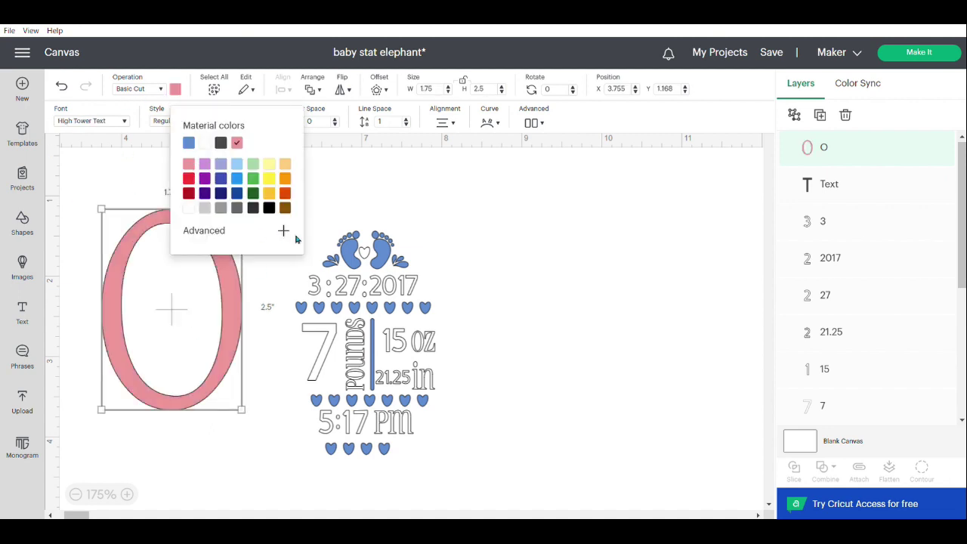
Type the name 'Olivia' and set its width to 1.75 inches.
{"action": "left_click", "coordinate": [381, 249]}
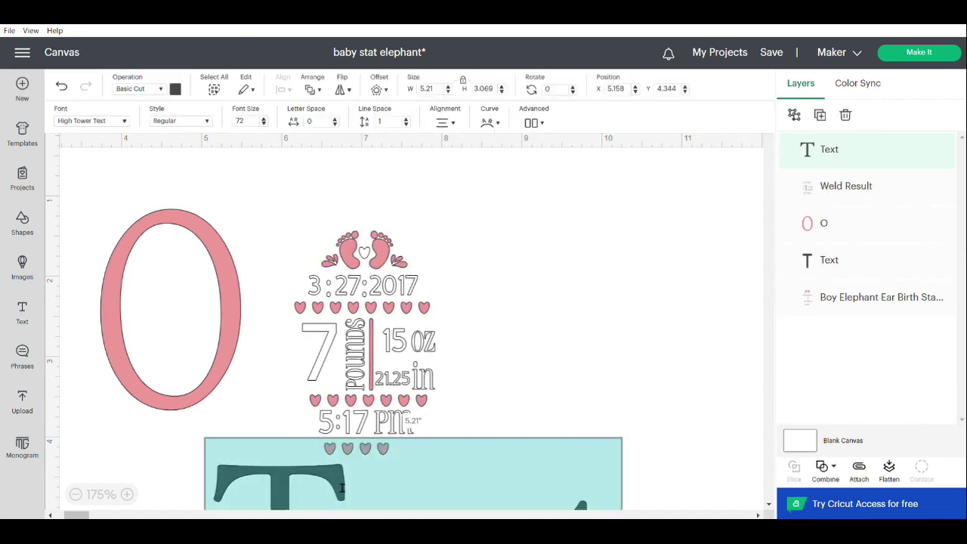
{"action": "type", "text": "Olivia"}
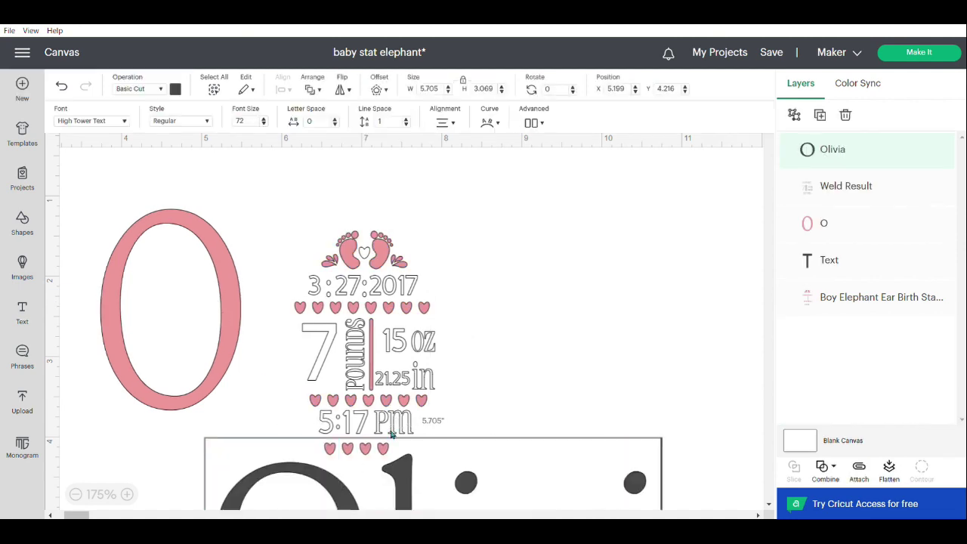
{"action": "type", "text": "1.7"}
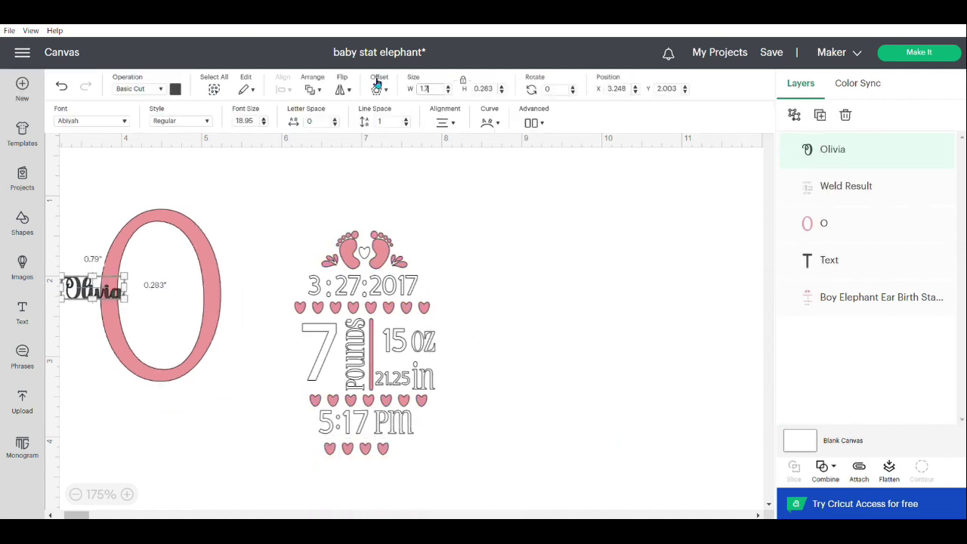
{"action": "type", "text": "5"}
{"action": "key", "text": "Return"}
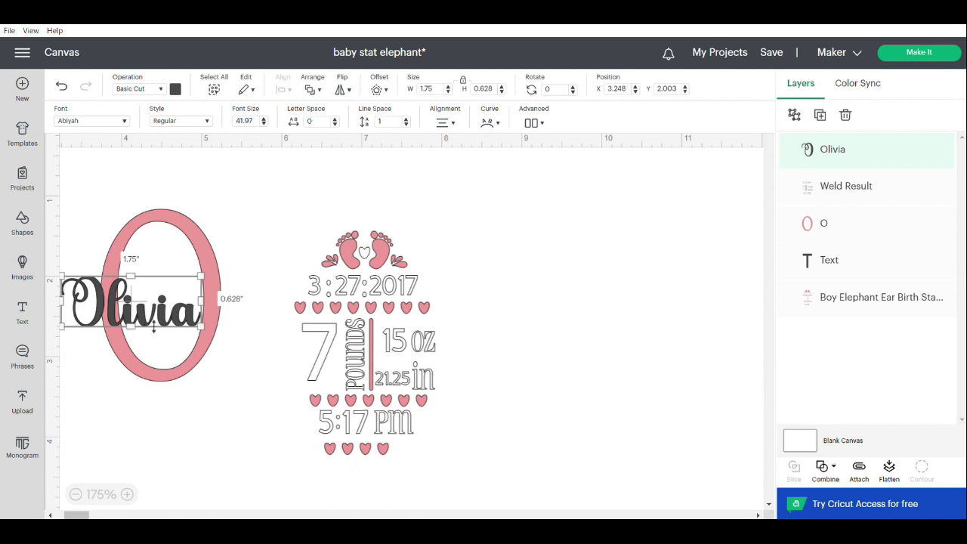
Centre the Olivia name over the pink O and colour the name white.
{"action": "left_click_drag", "start_coordinate": [160, 329], "coordinate": [185, 323]}
{"action": "left_click", "coordinate": [476, 182]}
{"action": "key", "text": "ctrl+z"}
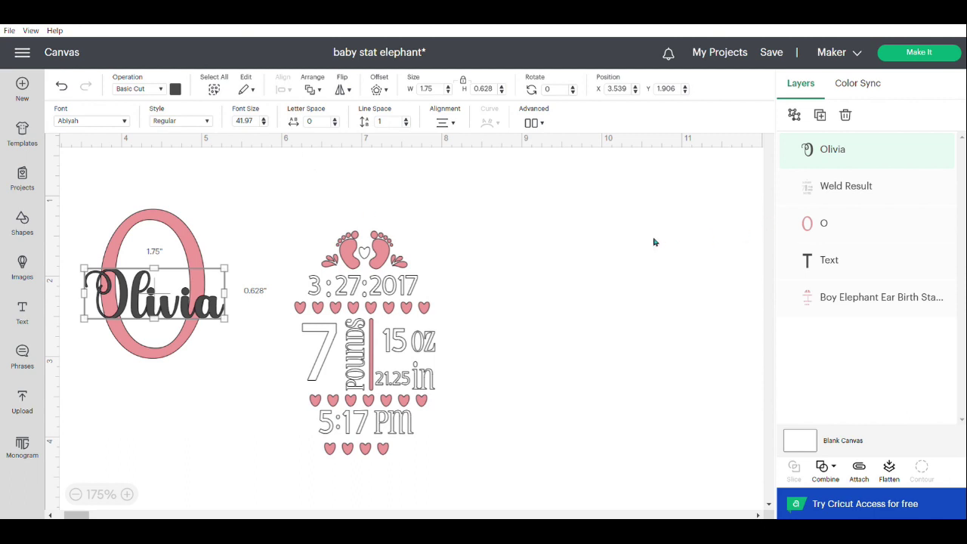
{"action": "left_click", "coordinate": [175, 88]}
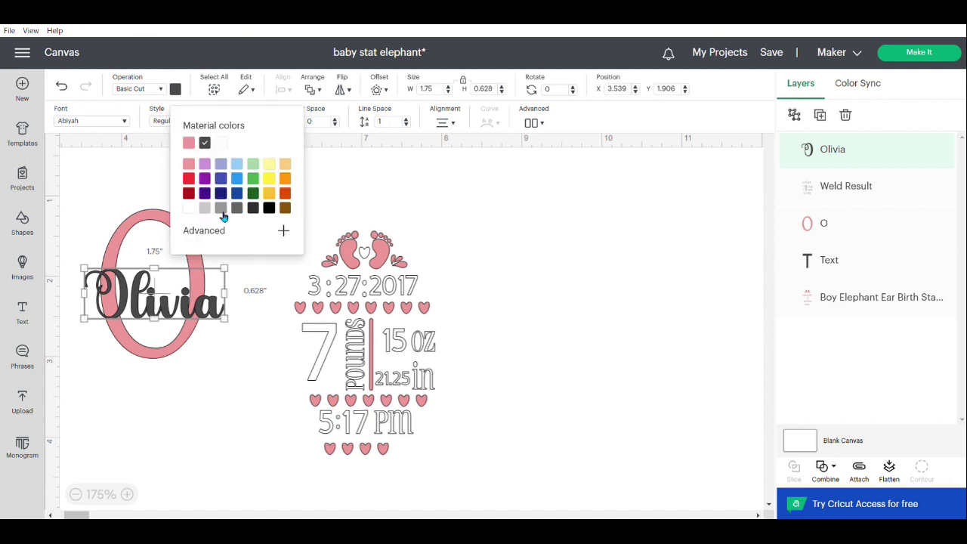
{"action": "left_click", "coordinate": [189, 208]}
{"action": "left_click", "coordinate": [485, 238]}
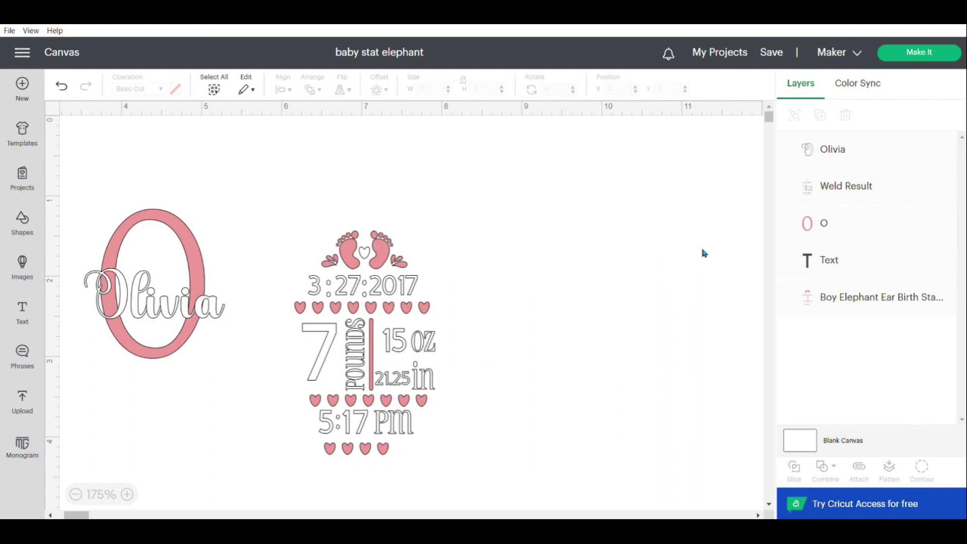
{"action": "left_click", "coordinate": [365, 340]}
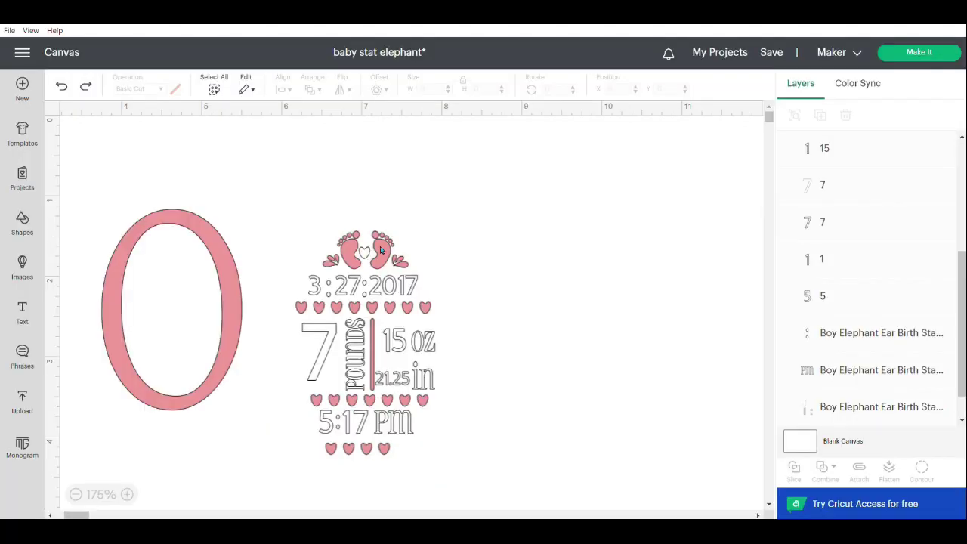
Drag the pink footprints, hearts and bar right, then box-select all the stats text.
{"action": "left_click_drag", "start_coordinate": [317, 345], "coordinate": [719, 262]}
{"action": "left_click_drag", "start_coordinate": [287, 222], "coordinate": [491, 457]}
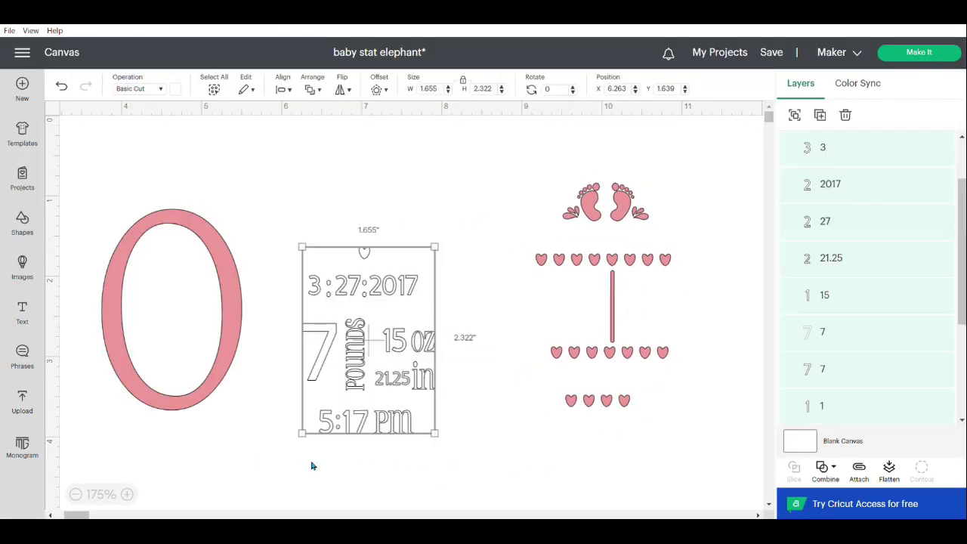
Weld the selected stats text pieces into a single shape.
{"action": "left_click", "coordinate": [834, 468]}
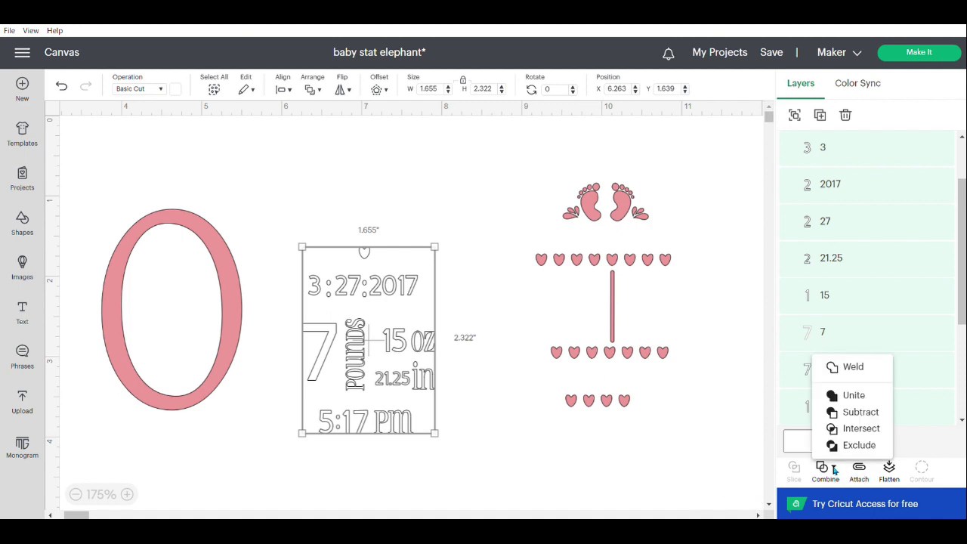
{"action": "left_click", "coordinate": [853, 367]}
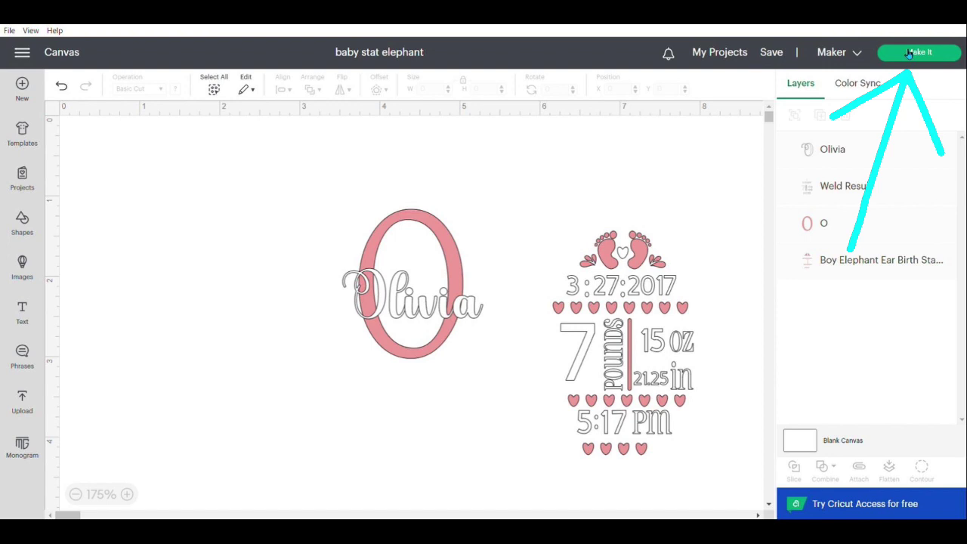
In Make It, turn on Mirror for both the first mat and the pink mat, then continue.
{"action": "left_click", "coordinate": [908, 54]}
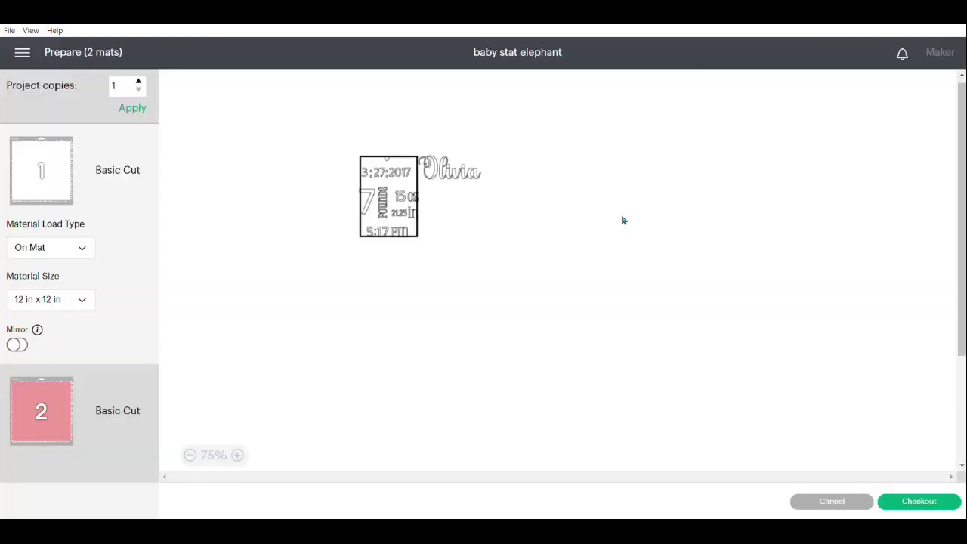
{"action": "left_click", "coordinate": [26, 345]}
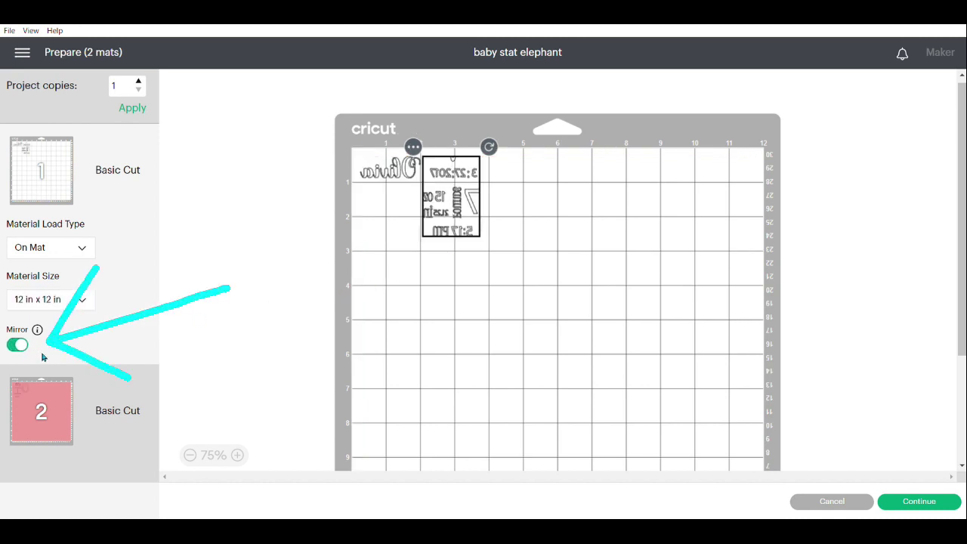
{"action": "left_click", "coordinate": [67, 388]}
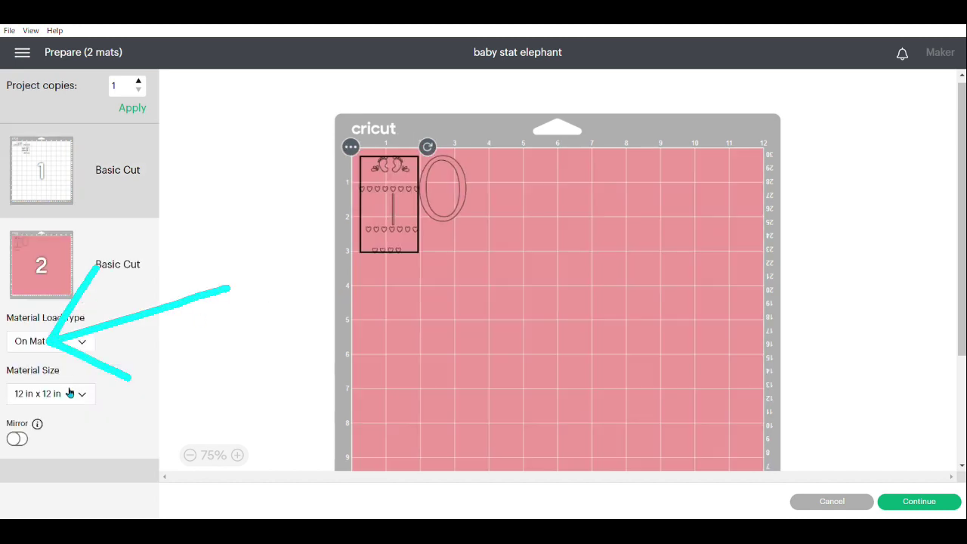
{"action": "left_click", "coordinate": [18, 438]}
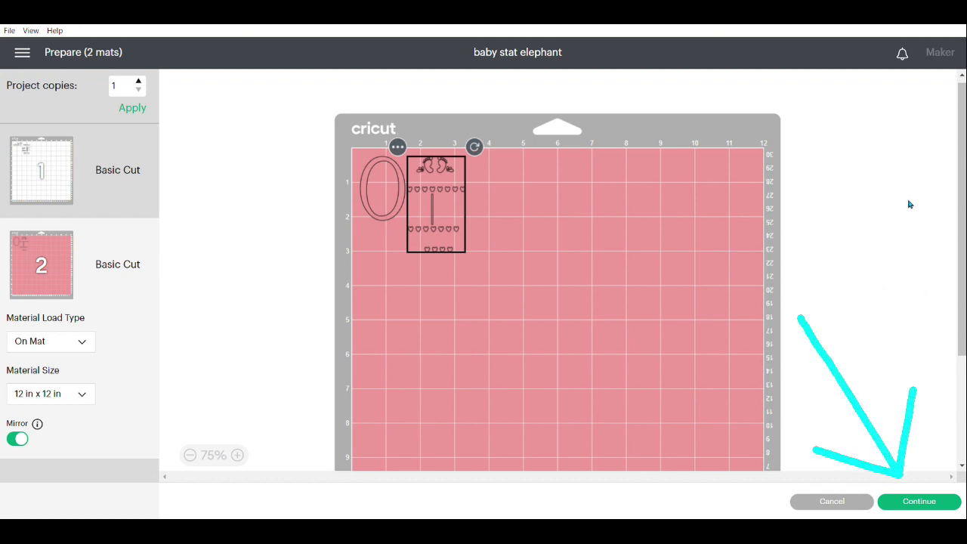
{"action": "left_click", "coordinate": [918, 501]}
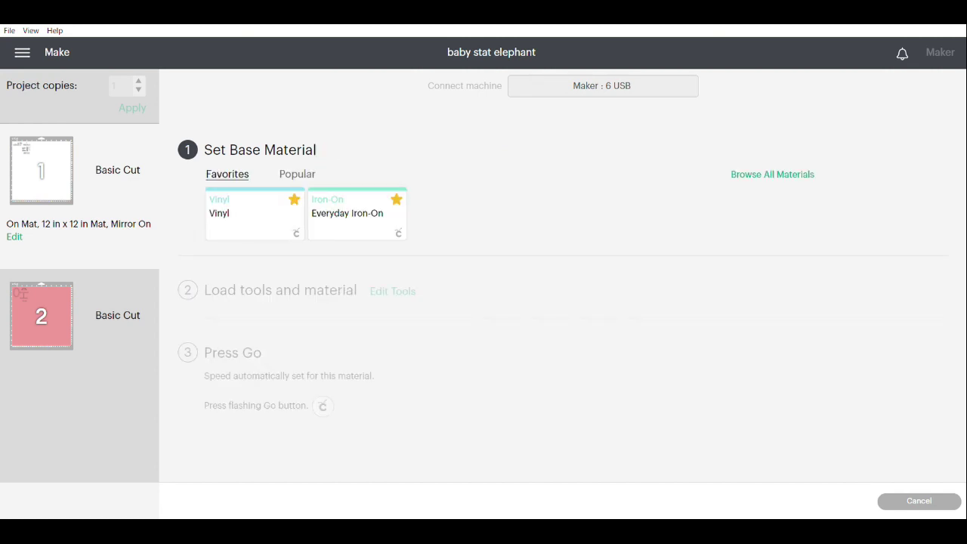
Choose Everyday Iron-On as the base material with pressure set to More.
{"action": "left_click", "coordinate": [356, 214]}
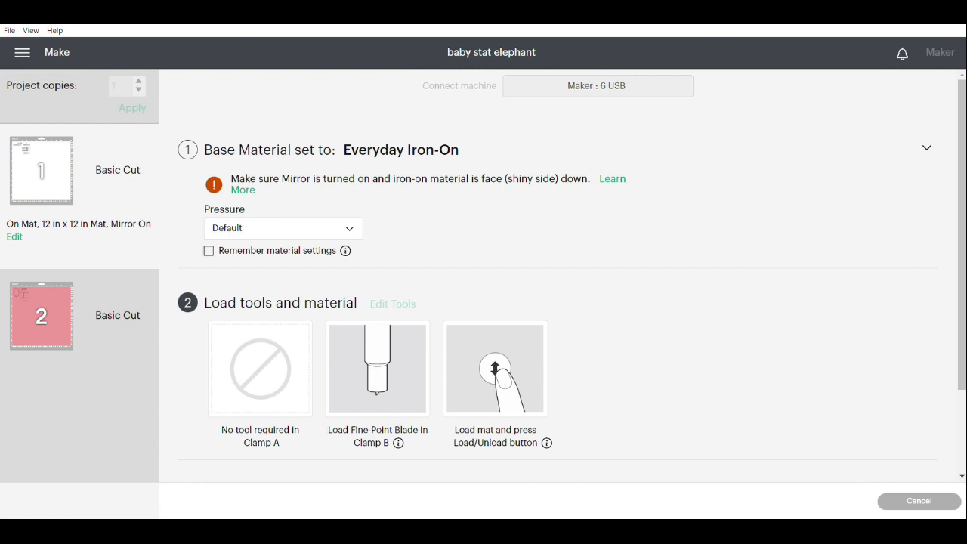
{"action": "left_click", "coordinate": [284, 228]}
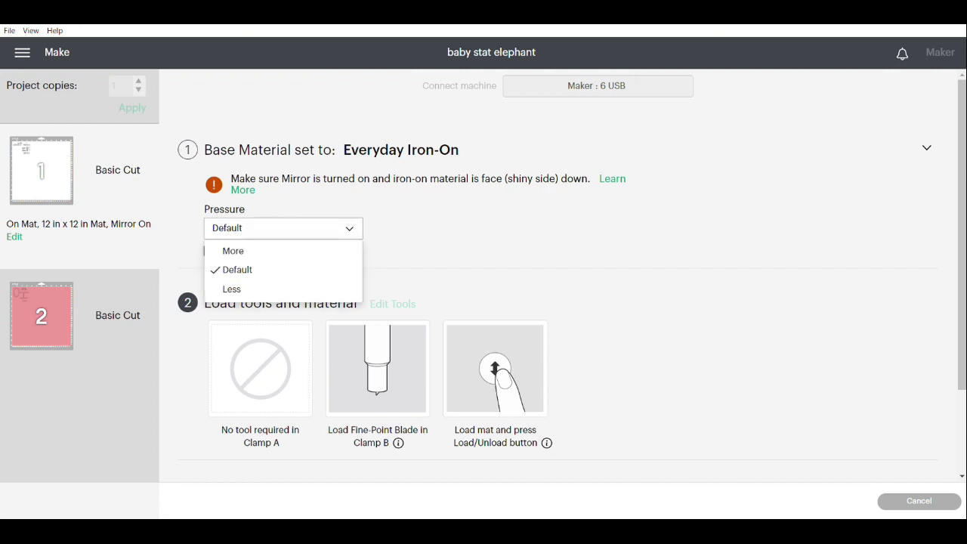
{"action": "left_click", "coordinate": [232, 251]}
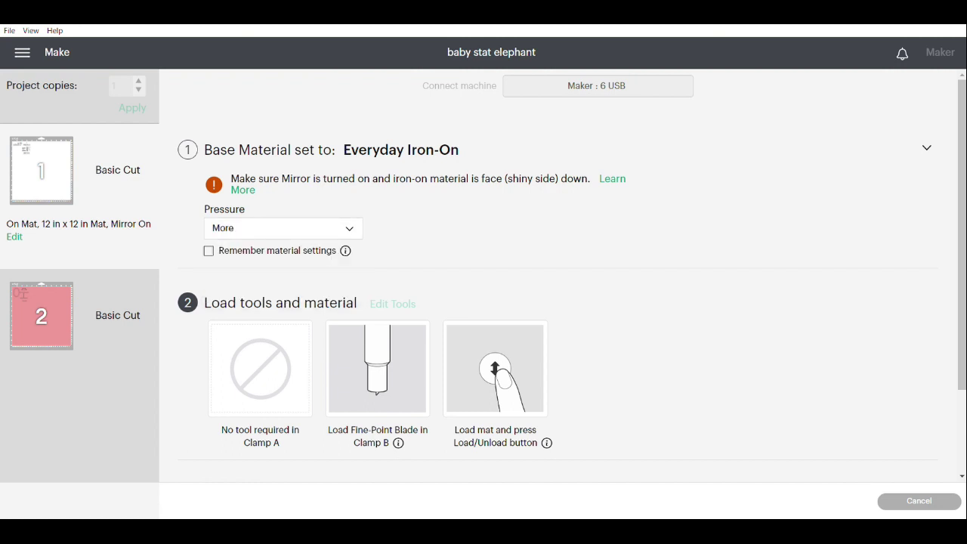